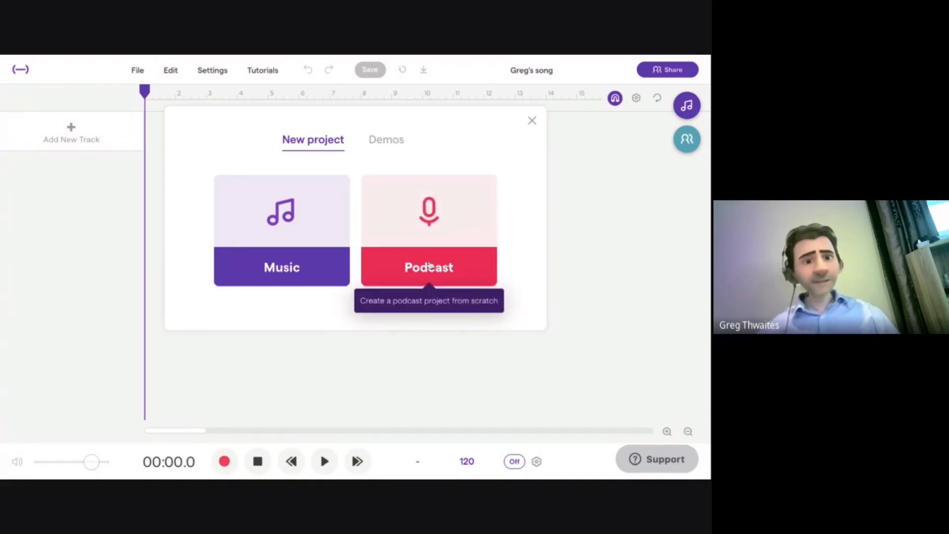
Create a new podcast project and add a Voice & microphones track.
{"action": "left_click", "coordinate": [429, 266]}
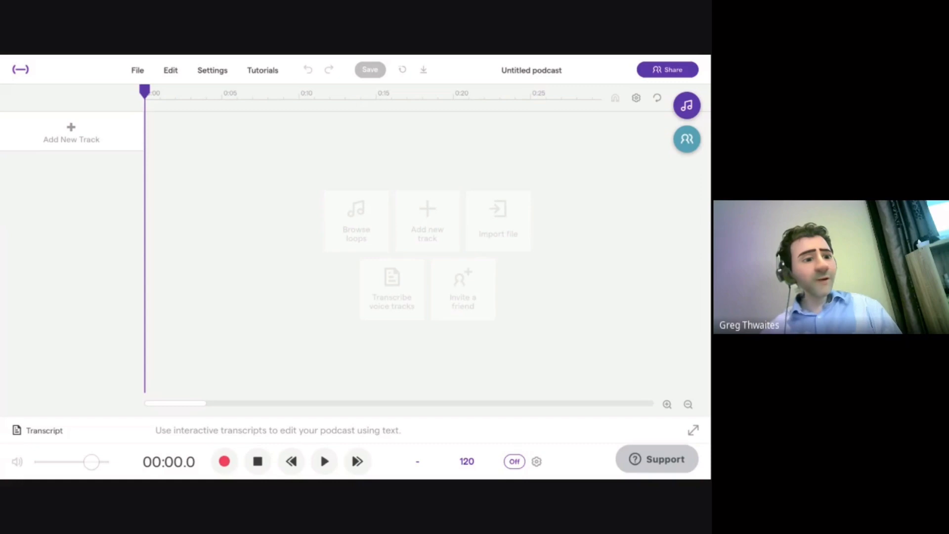
{"action": "left_click", "coordinate": [73, 148]}
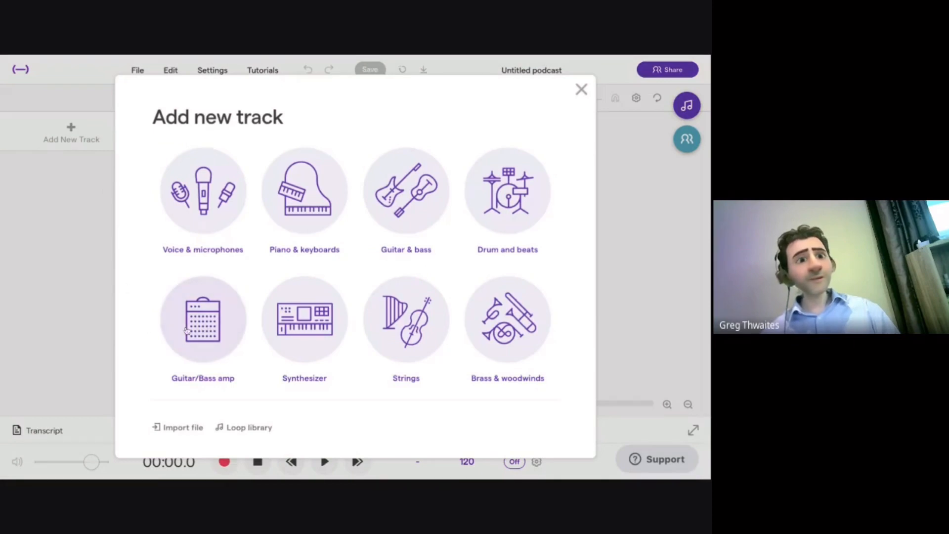
{"action": "left_click", "coordinate": [208, 195]}
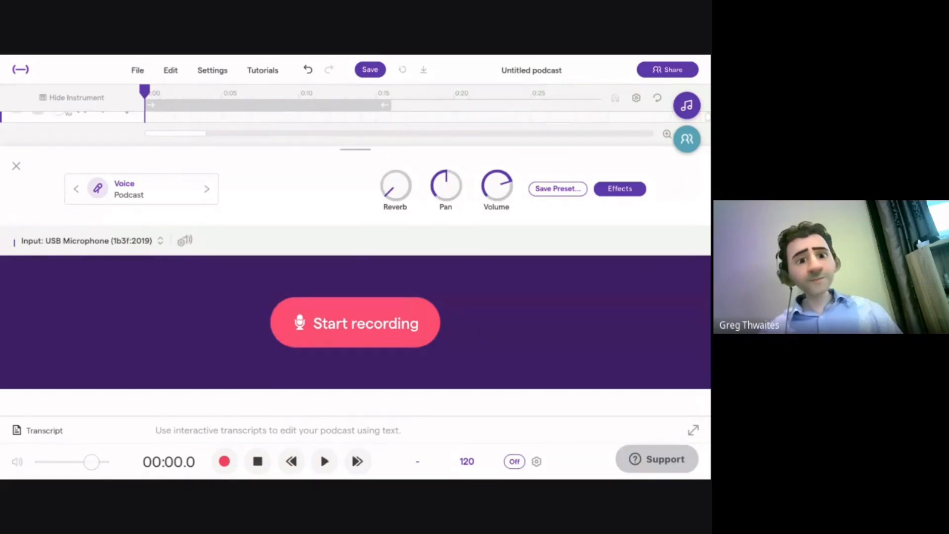
Record about 34 seconds of speech on the voice track and close its instrument view.
{"action": "left_click", "coordinate": [303, 333]}
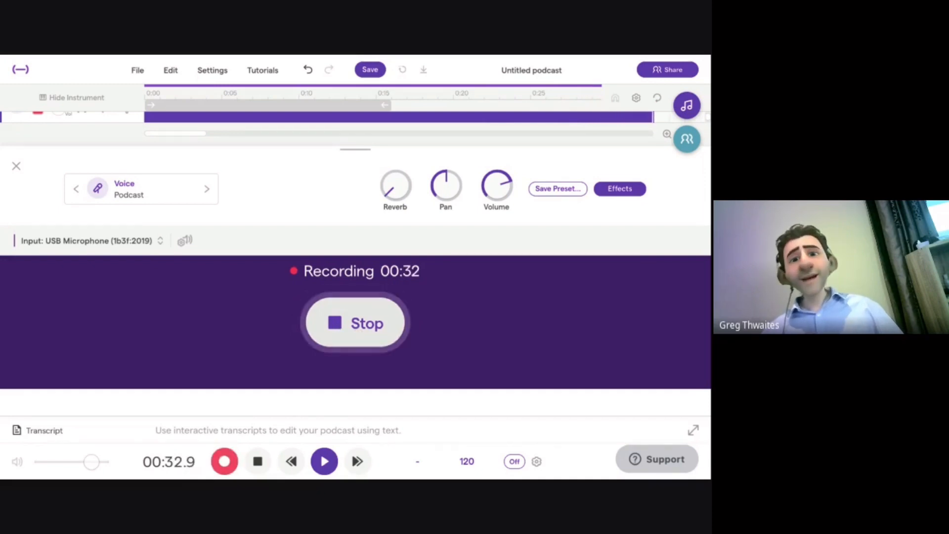
{"action": "left_click", "coordinate": [360, 324]}
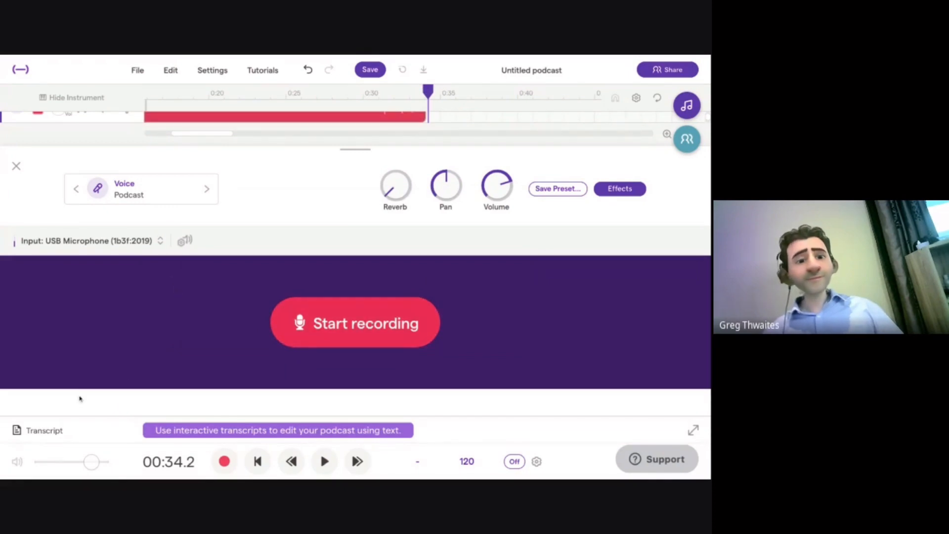
{"action": "left_click", "coordinate": [16, 167]}
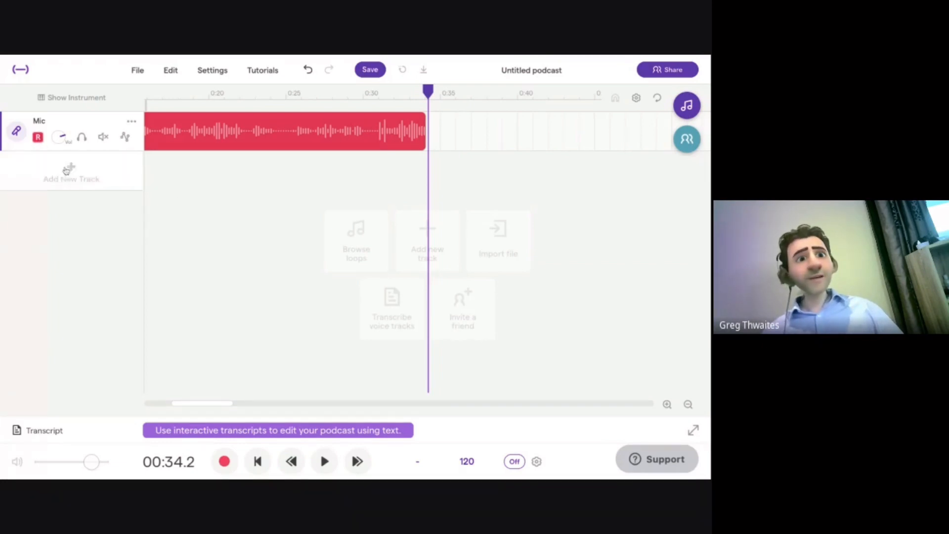
Add a second Voice & microphones track and close its instrument view.
{"action": "left_click", "coordinate": [62, 176]}
{"action": "left_click", "coordinate": [211, 188]}
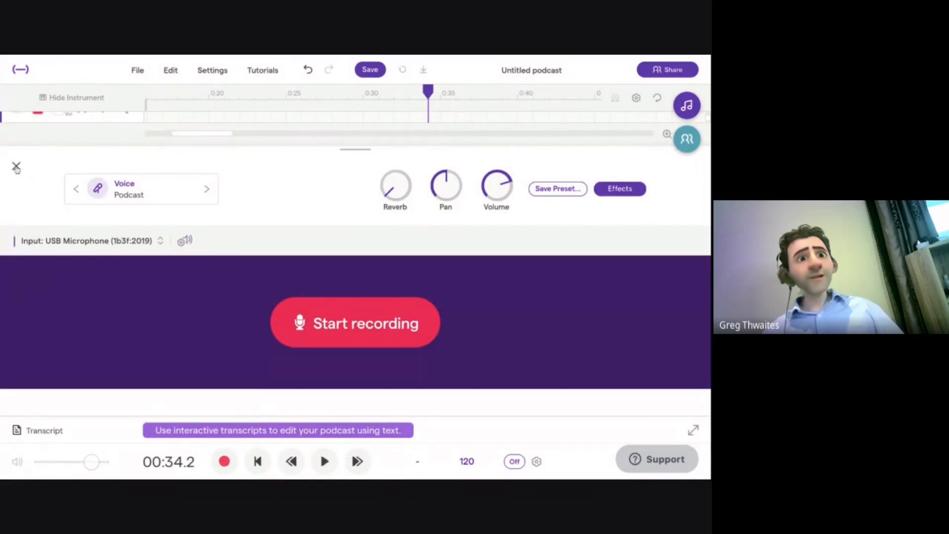
{"action": "left_click", "coordinate": [16, 167]}
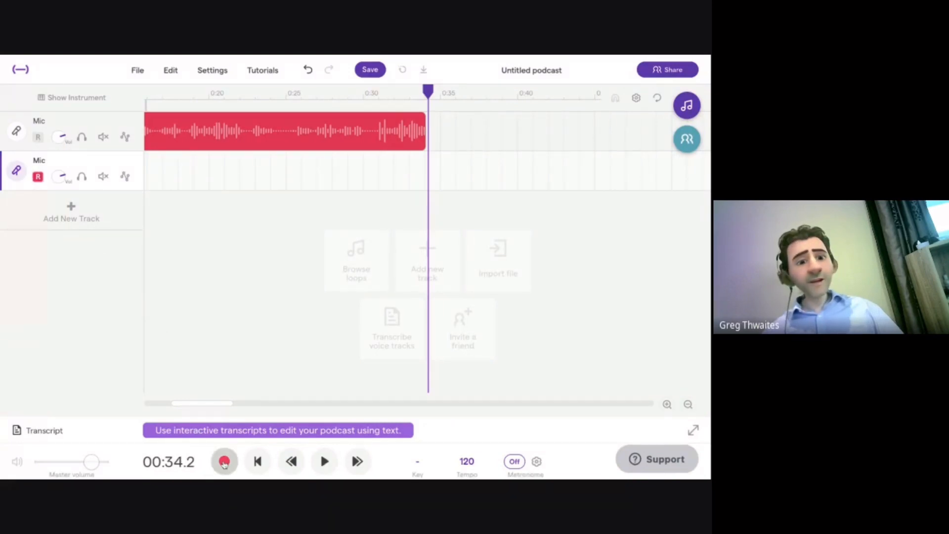
Try to record on the second voice track from the end of the first recording.
{"action": "left_click", "coordinate": [223, 463]}
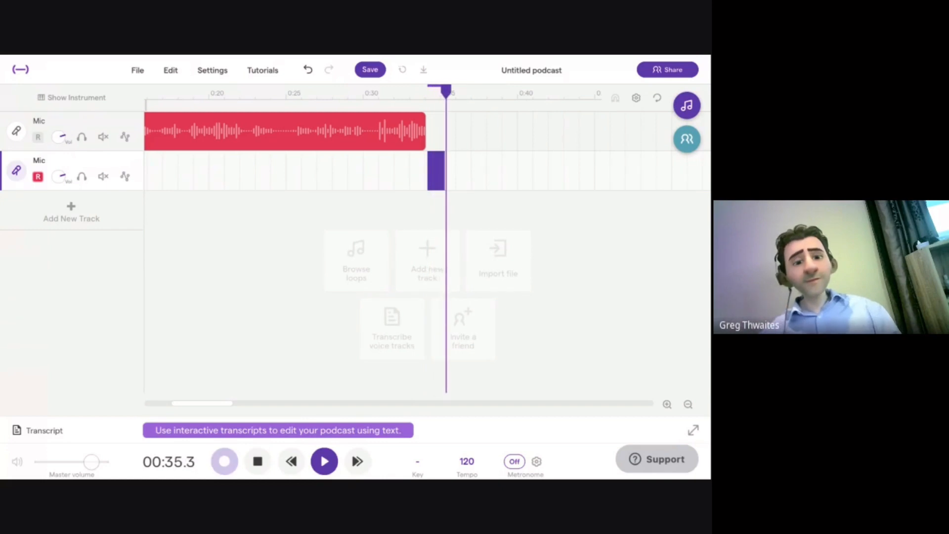
{"action": "left_click", "coordinate": [262, 460]}
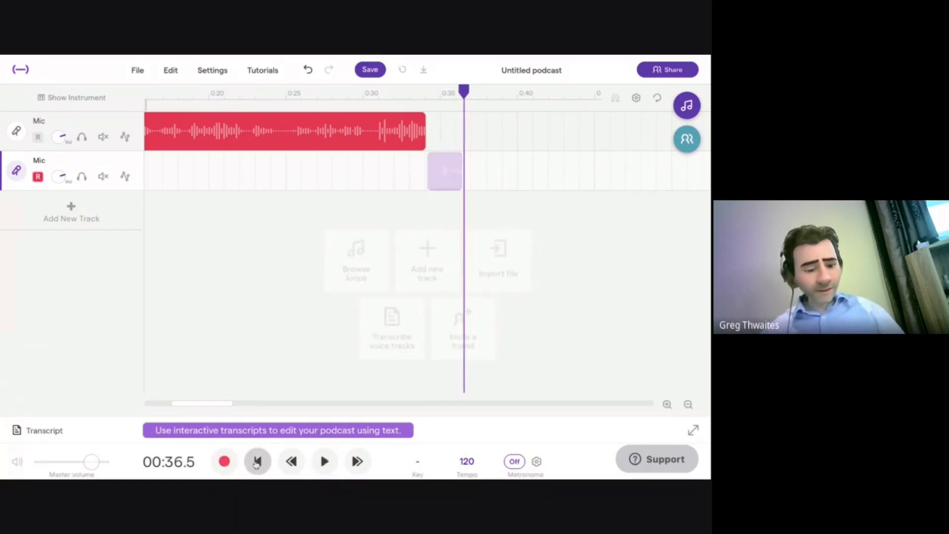
Record about 35 seconds on the second voice track from the project's start, then return the playhead to the start.
{"action": "left_click", "coordinate": [258, 461]}
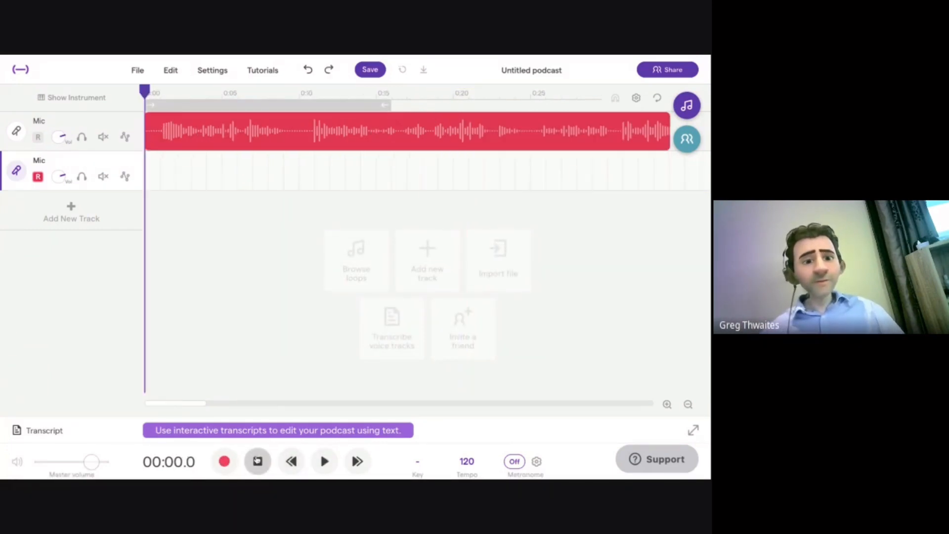
{"action": "left_click", "coordinate": [223, 462]}
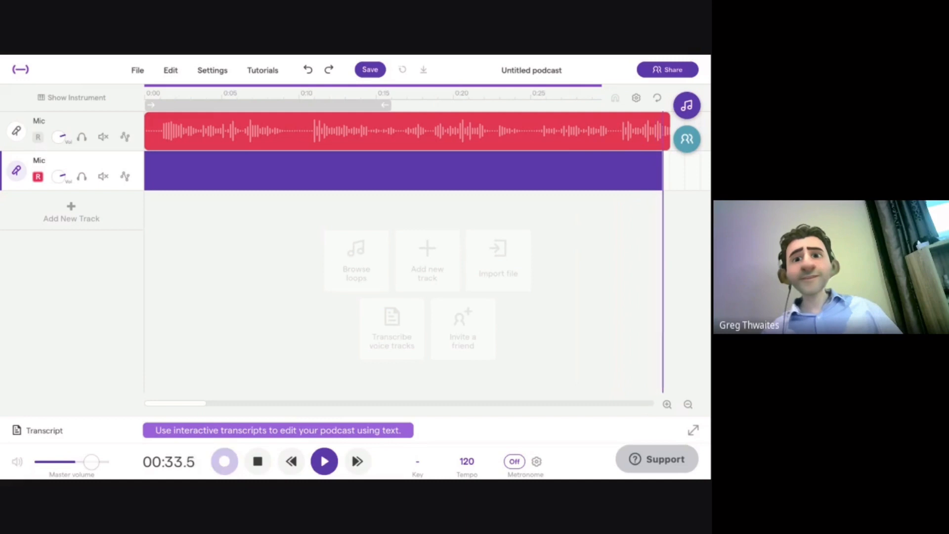
{"action": "left_click", "coordinate": [258, 461]}
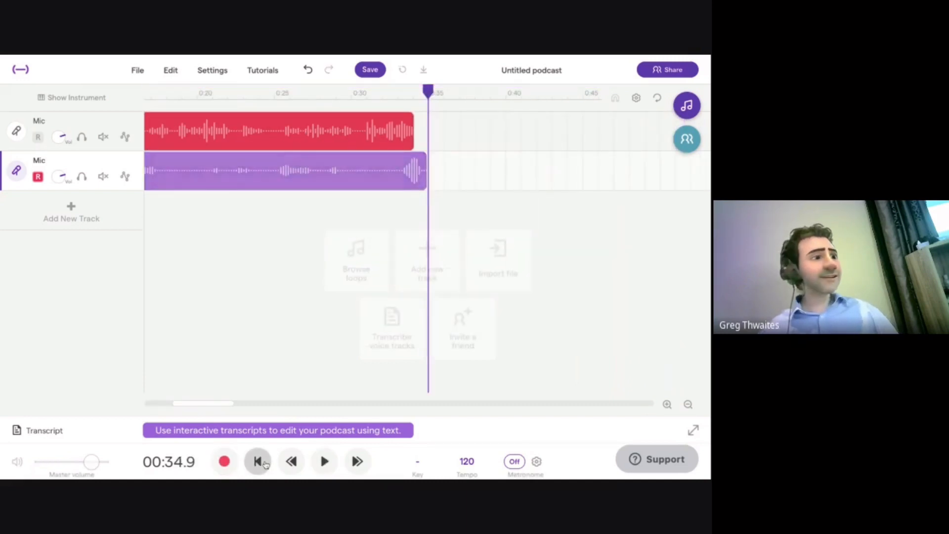
{"action": "scroll", "coordinate": [214, 305], "scroll_direction": "left", "scroll_amount": 4}
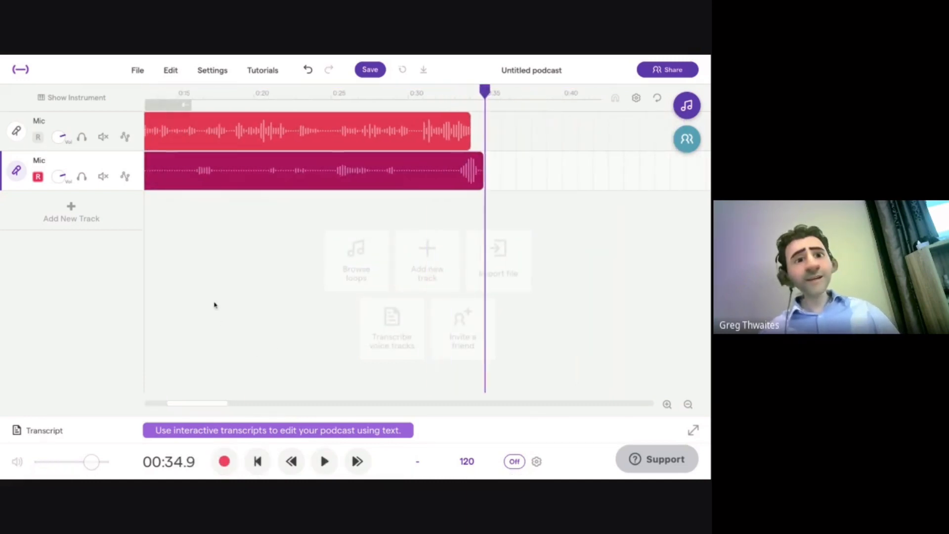
{"action": "left_click", "coordinate": [257, 461]}
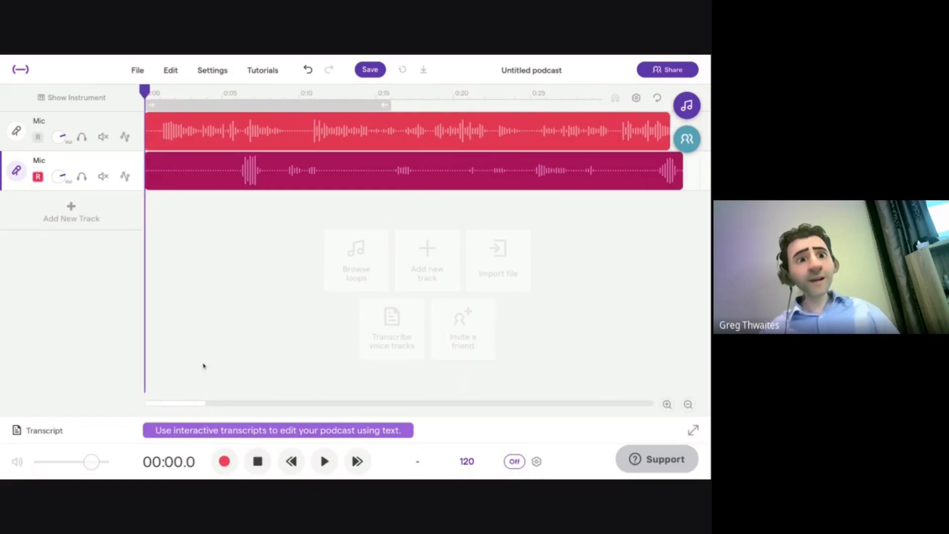
Add a third Voice & microphones track and close its instrument view.
{"action": "left_click", "coordinate": [72, 212]}
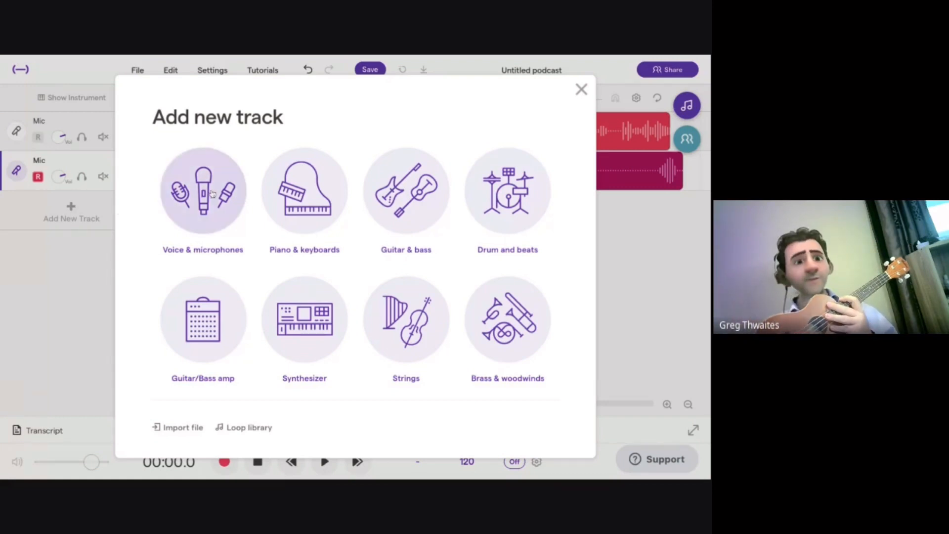
{"action": "mouse_move", "coordinate": [202, 325]}
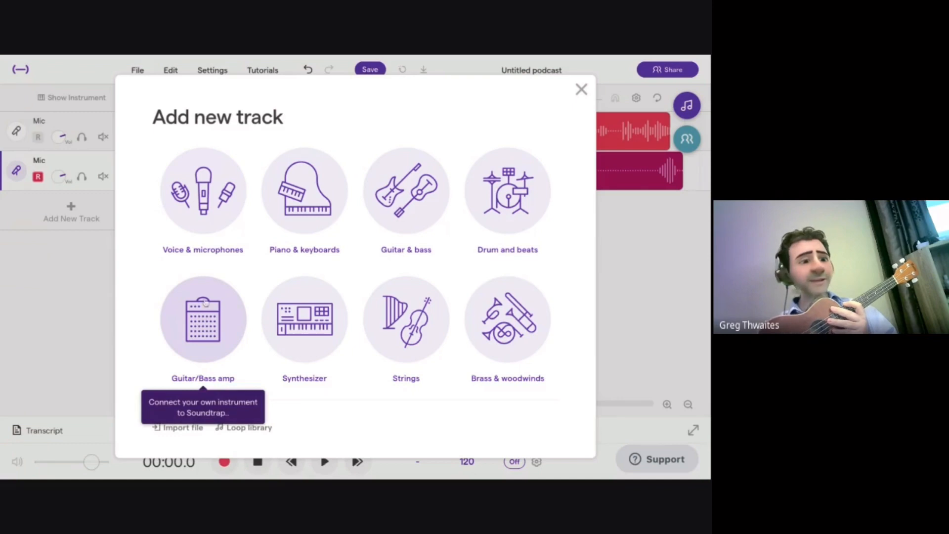
{"action": "left_click", "coordinate": [213, 198]}
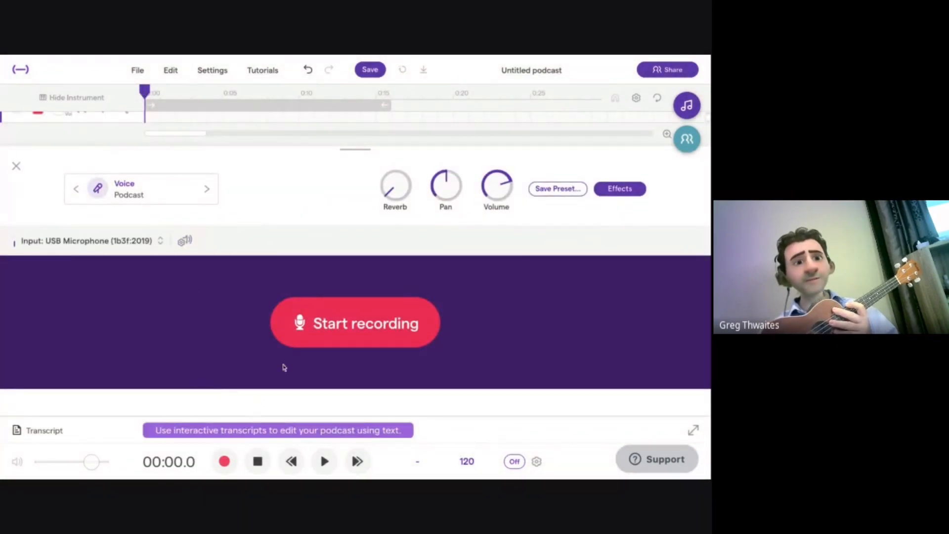
{"action": "left_click", "coordinate": [16, 167]}
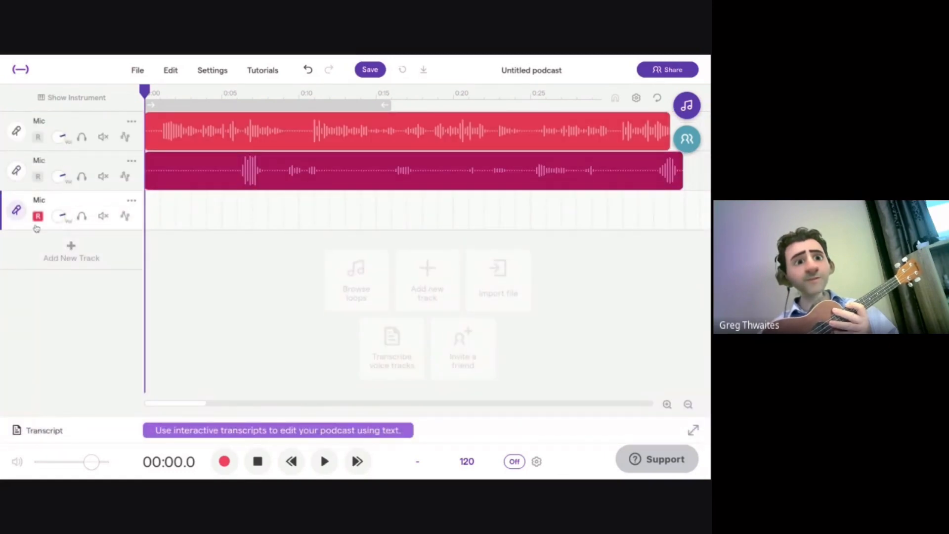
Record the instrument on the third microphone track from the start to about 24 seconds and dismiss the notice.
{"action": "left_click", "coordinate": [224, 461]}
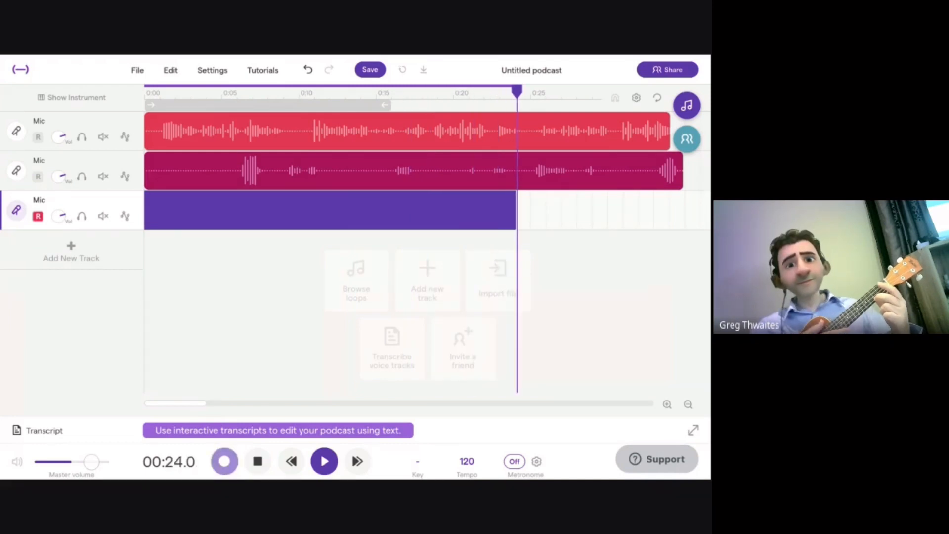
{"action": "key", "text": "space"}
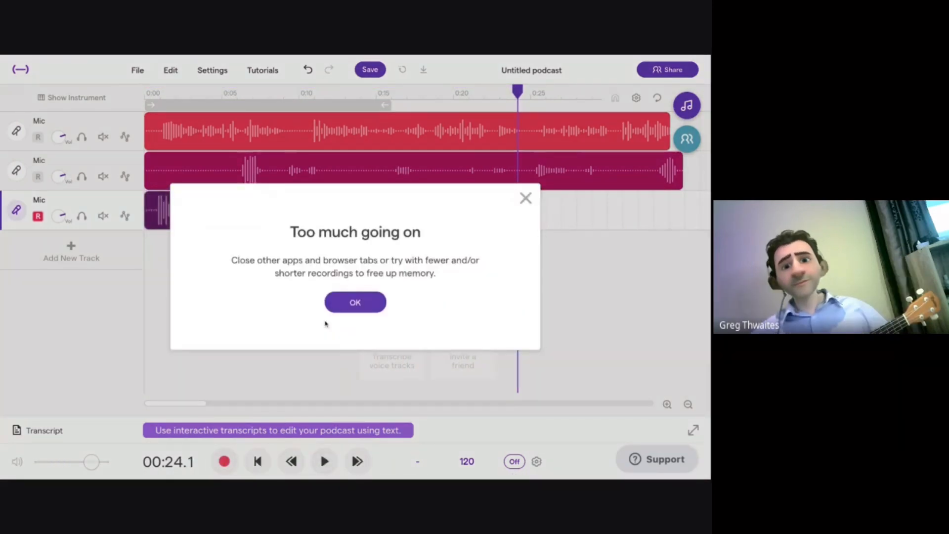
{"action": "left_click", "coordinate": [354, 302]}
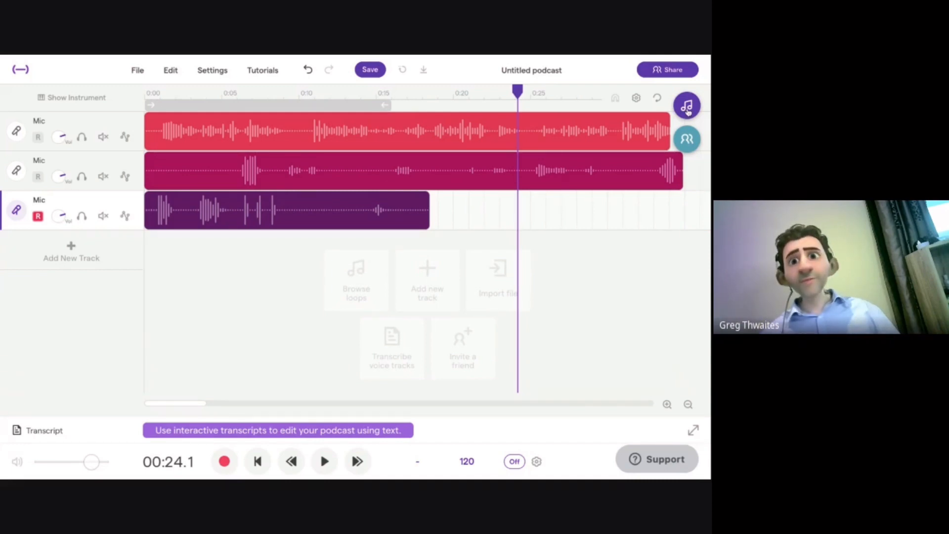
Clear the loop library search, preview "808 & Love On Top" and add it on a new track at the project's start.
{"action": "left_click", "coordinate": [687, 108]}
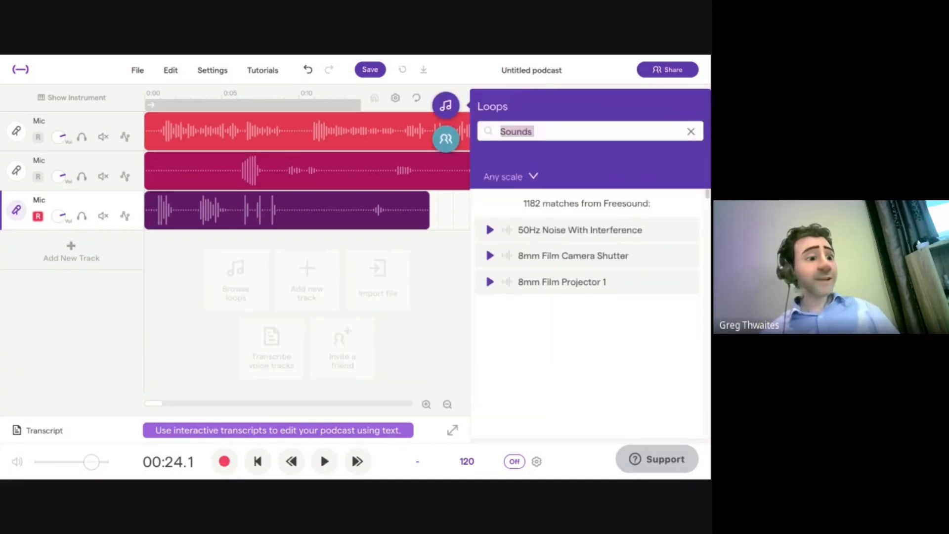
{"action": "left_click", "coordinate": [689, 132]}
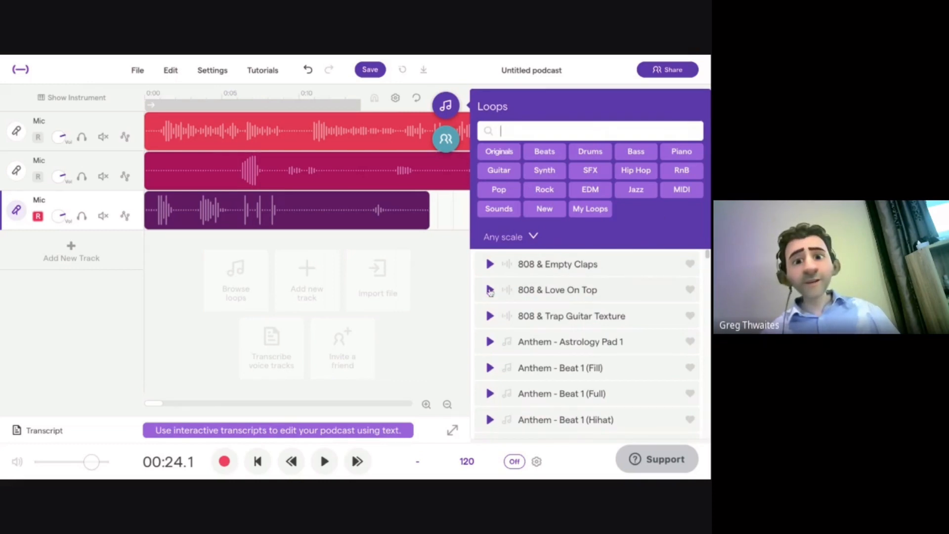
{"action": "left_click", "coordinate": [490, 290]}
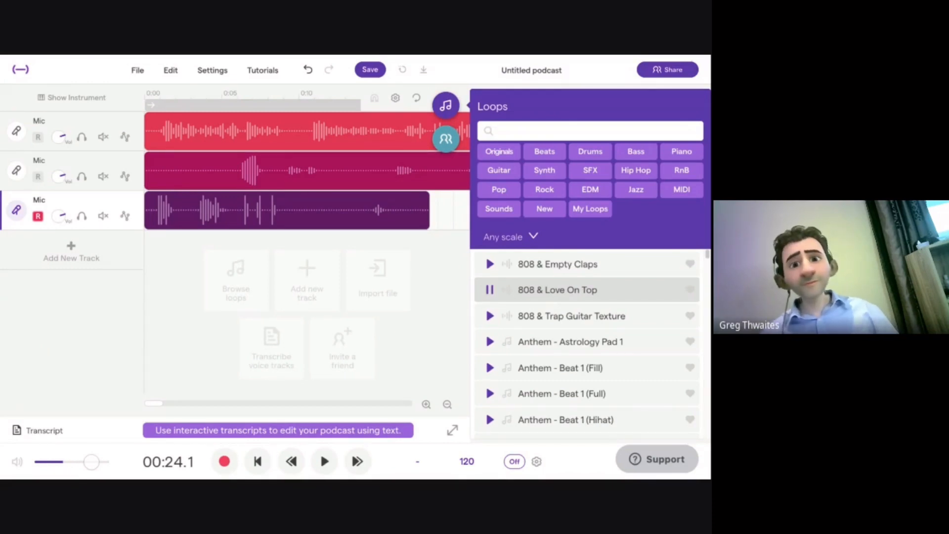
{"action": "left_click_drag", "start_coordinate": [563, 294], "coordinate": [160, 250]}
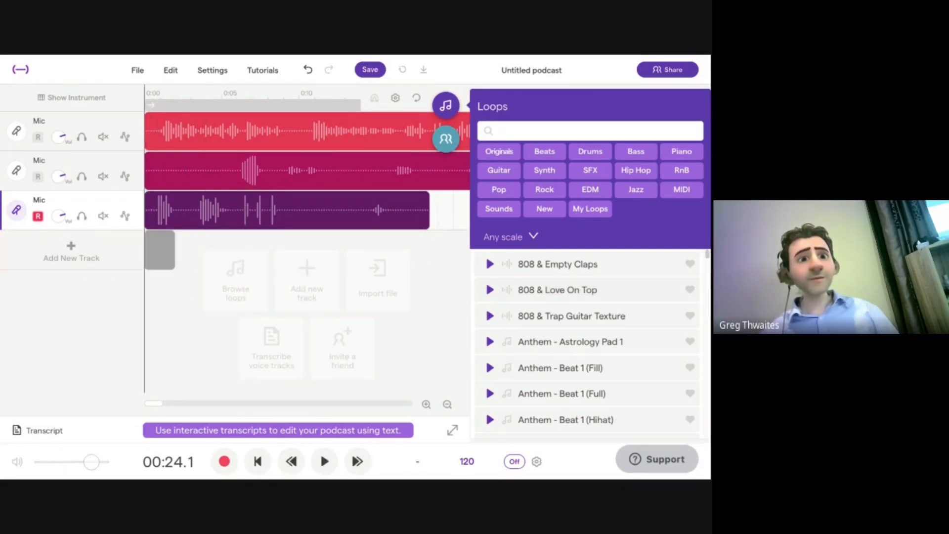
Shift the three microphone recordings together to start at about 0:08 and shorten the "808 & Love On Top" loop to end near 0:10.
{"action": "left_click", "coordinate": [201, 132]}
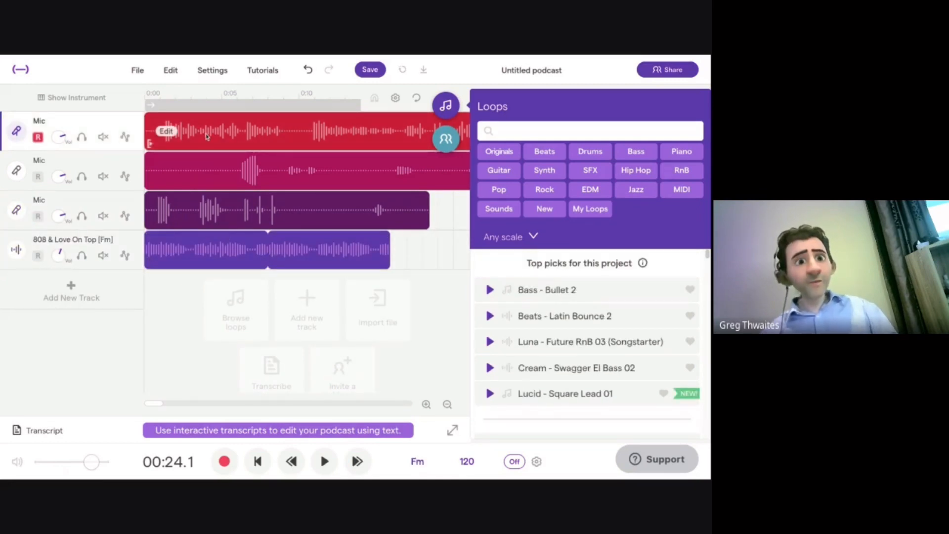
{"action": "left_click", "coordinate": [225, 172]}
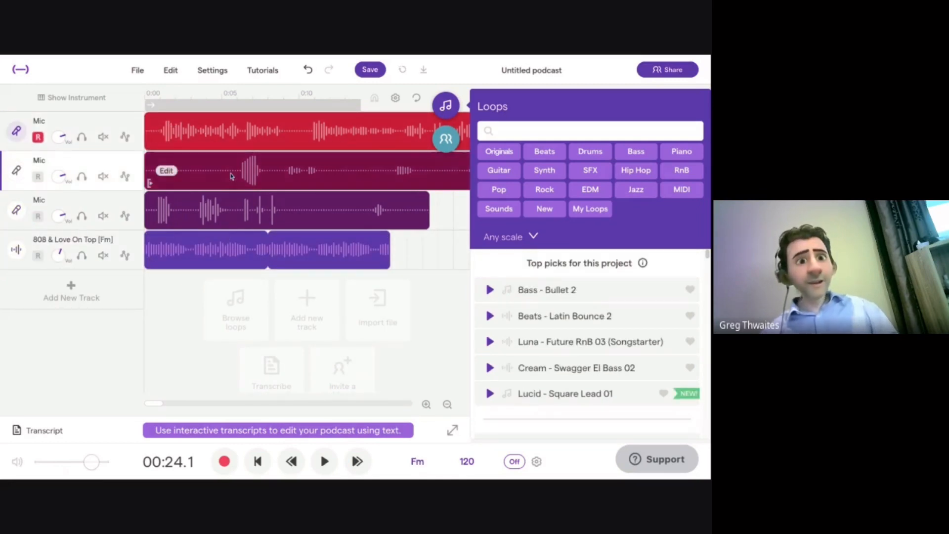
{"action": "left_click", "coordinate": [235, 210], "text": "shift"}
{"action": "left_click_drag", "start_coordinate": [186, 129], "coordinate": [214, 129]}
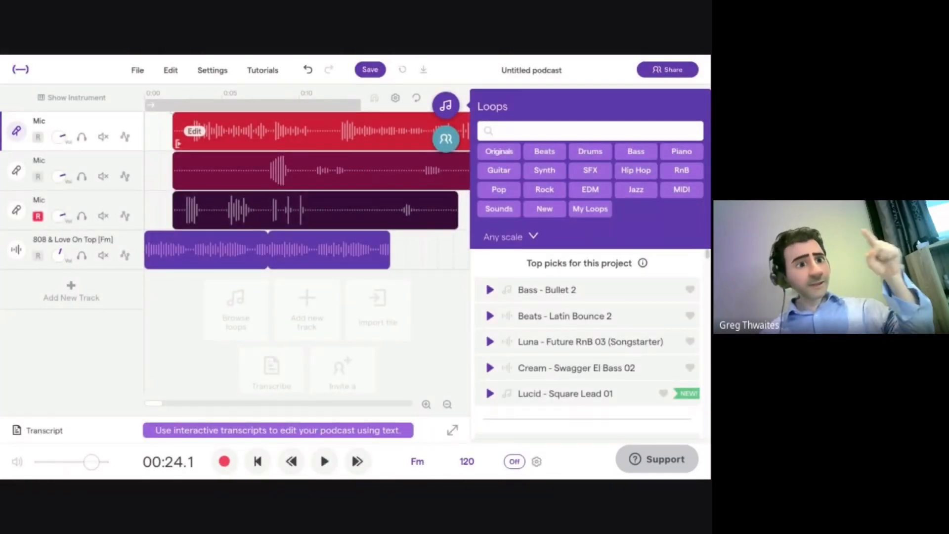
{"action": "left_click_drag", "start_coordinate": [214, 130], "coordinate": [307, 130]}
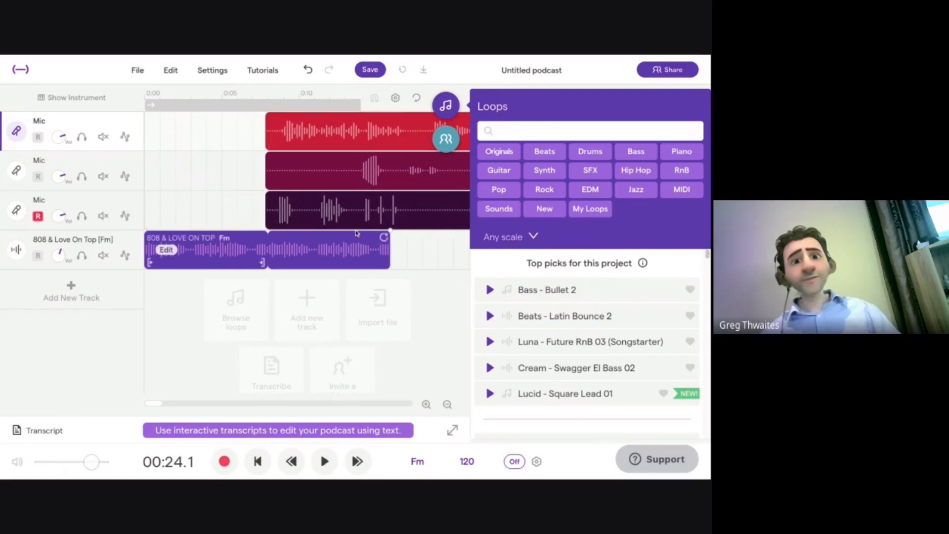
{"action": "left_click_drag", "start_coordinate": [389, 265], "coordinate": [296, 259]}
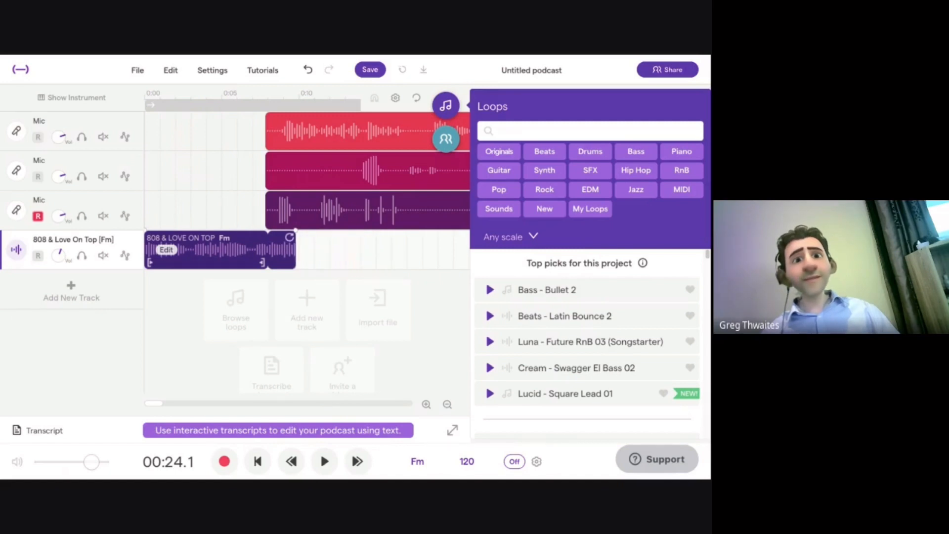
Play the arrangement from the start to about 0:14, stop playback and close the loop library.
{"action": "left_click", "coordinate": [258, 461]}
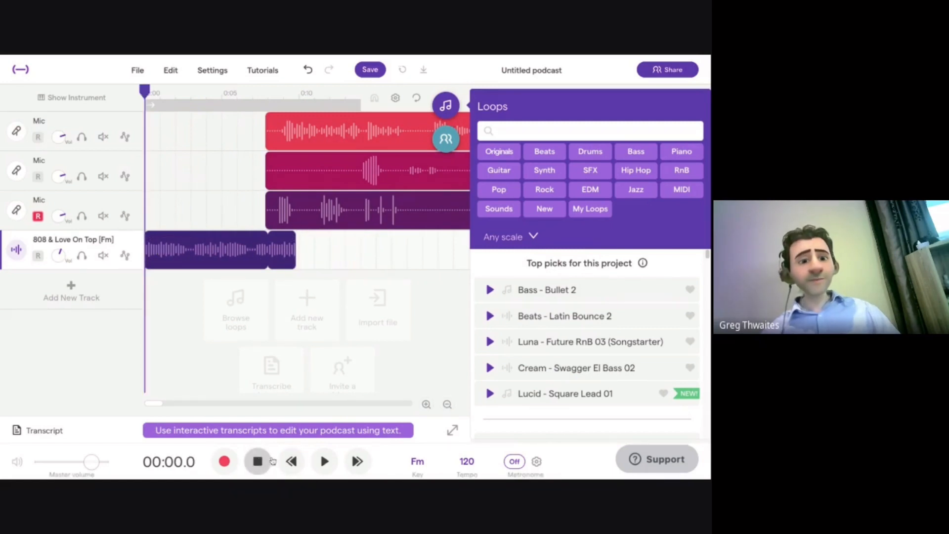
{"action": "left_click", "coordinate": [325, 461]}
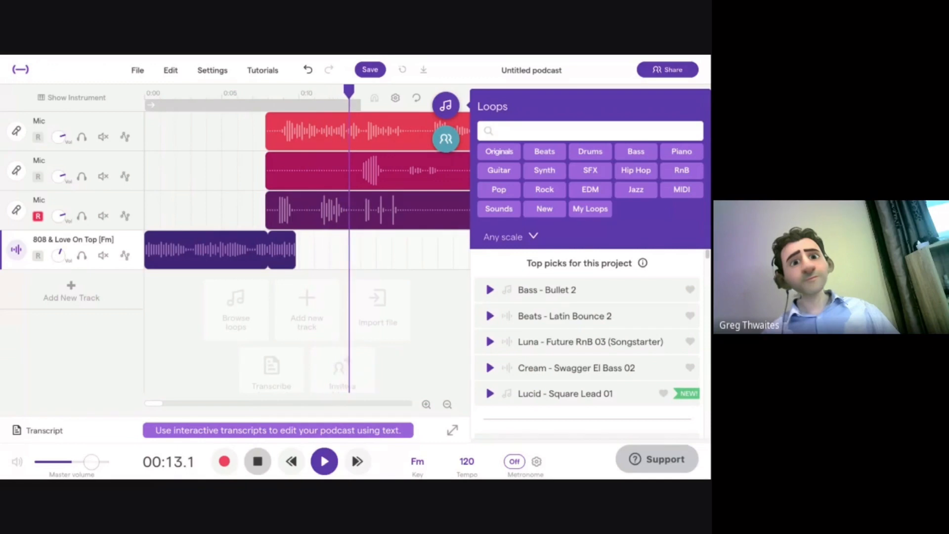
{"action": "key", "text": "space"}
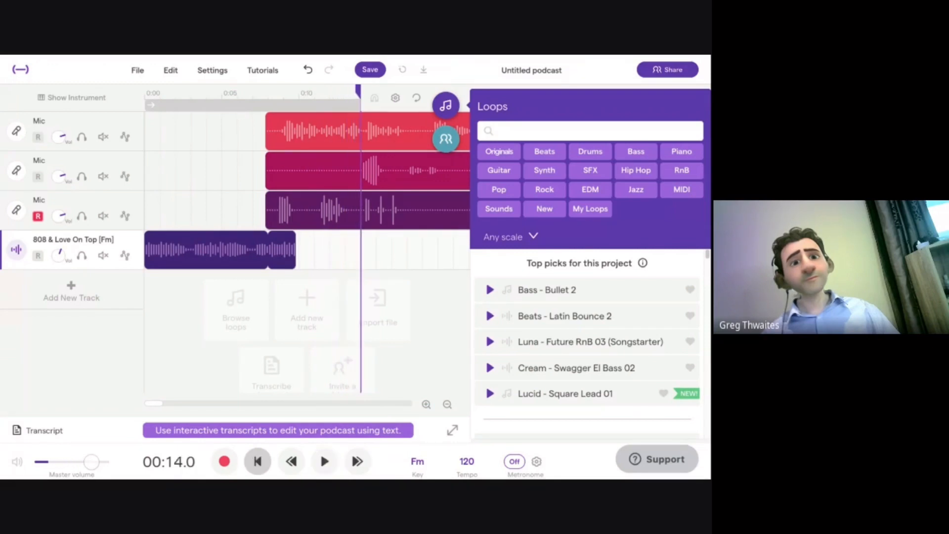
{"action": "left_click", "coordinate": [444, 105]}
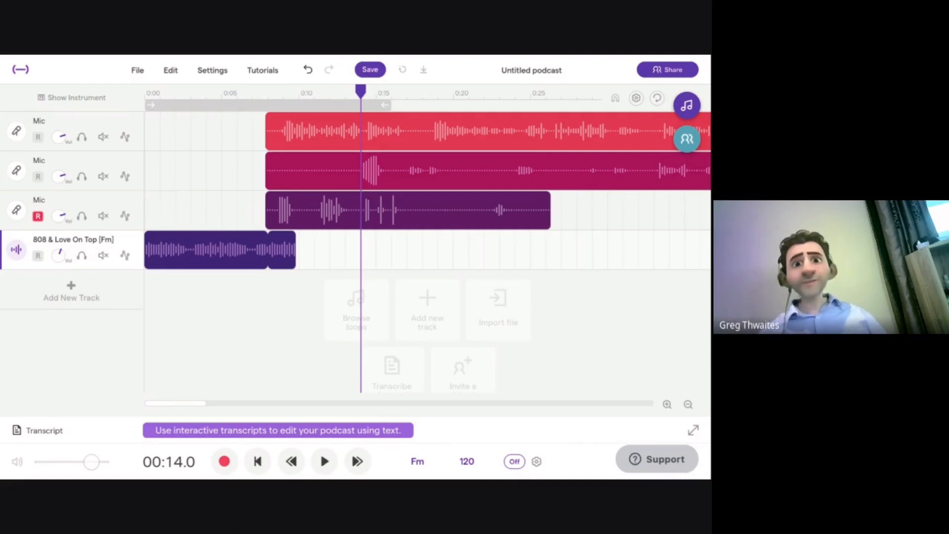
Preview the "Bass - Bullet 2" loop, add it on a new track starting at about 0:09, and close the loop library.
{"action": "left_click", "coordinate": [688, 114]}
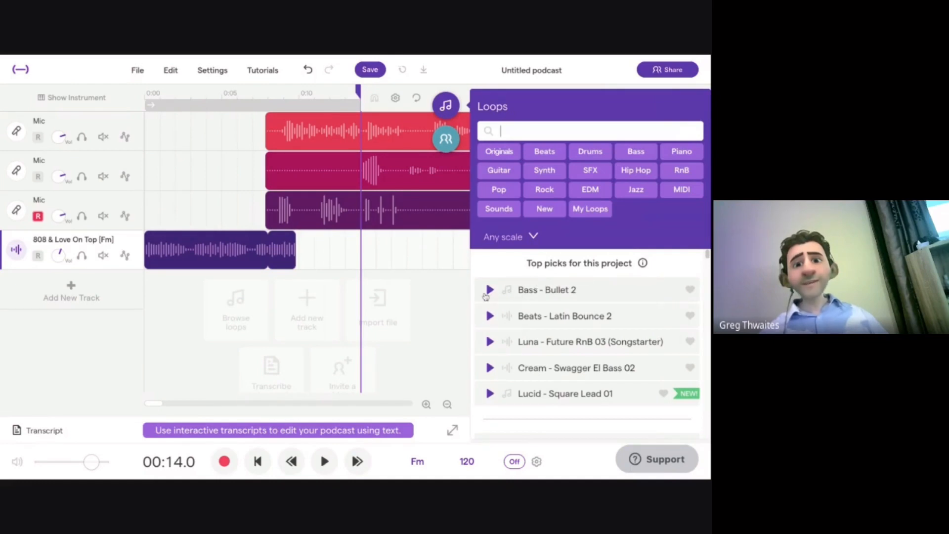
{"action": "left_click", "coordinate": [489, 289]}
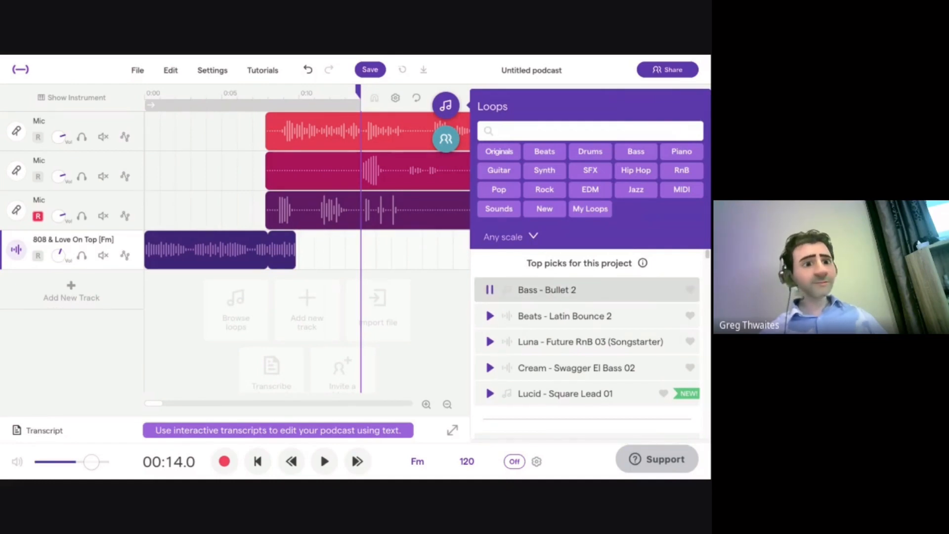
{"action": "left_click_drag", "start_coordinate": [544, 290], "coordinate": [318, 289]}
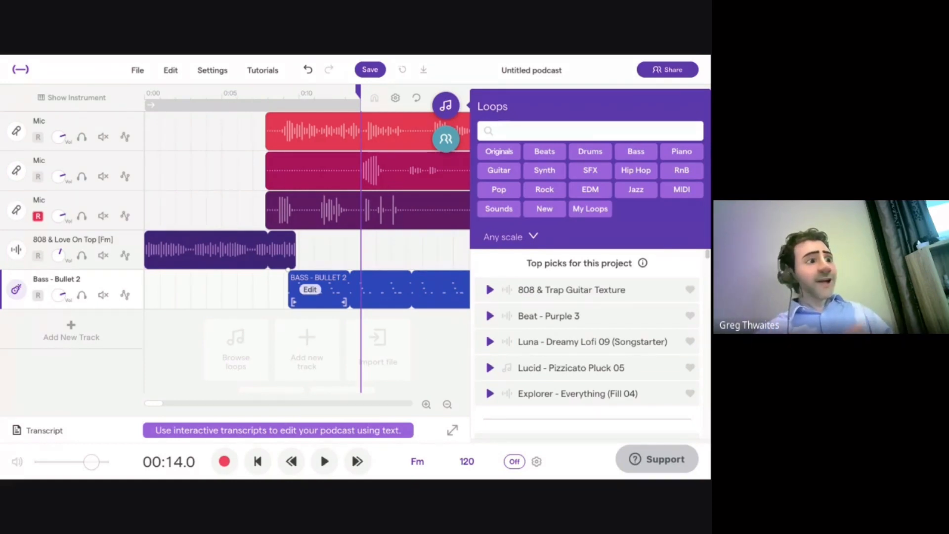
{"action": "left_click", "coordinate": [446, 105]}
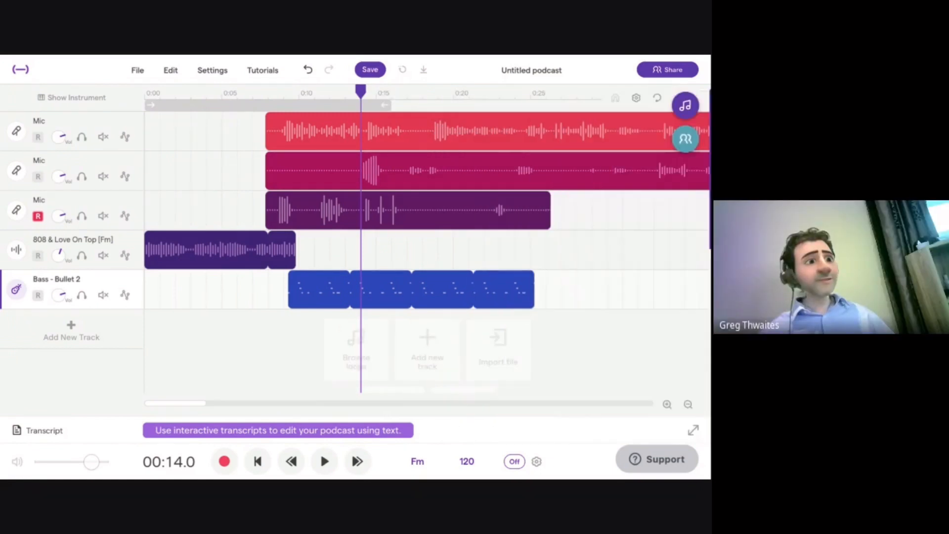
Save the podcast project and view its export options, including export to an mp3 file, then dismiss them.
{"action": "left_click", "coordinate": [371, 70]}
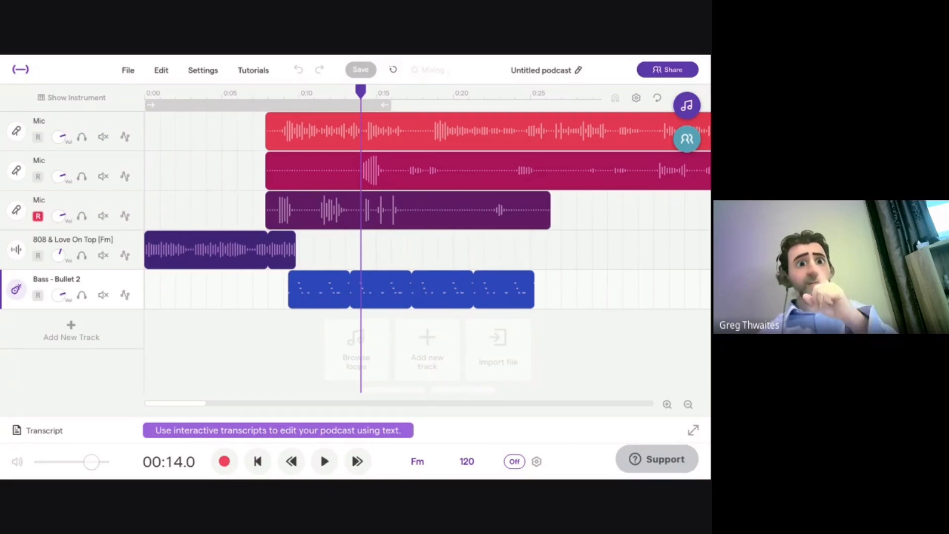
{"action": "left_click", "coordinate": [130, 73]}
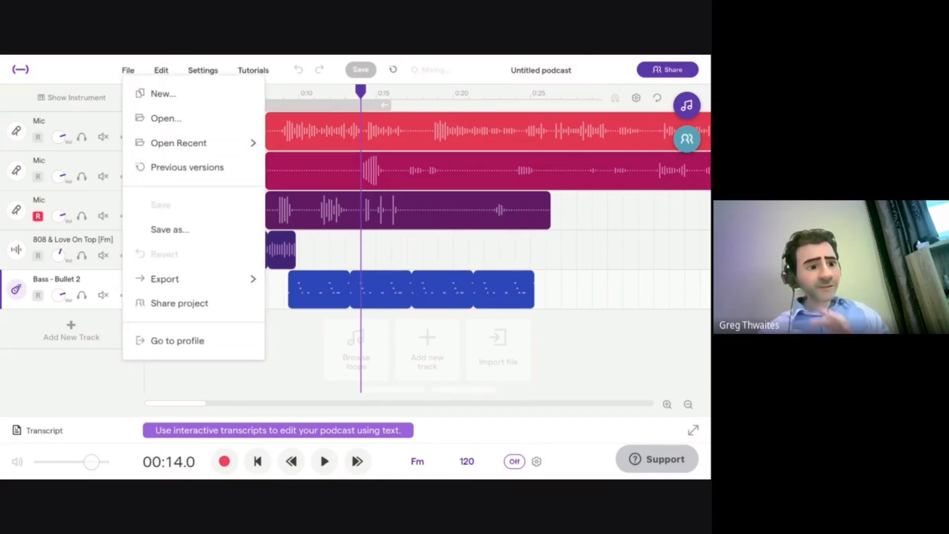
{"action": "mouse_move", "coordinate": [174, 281]}
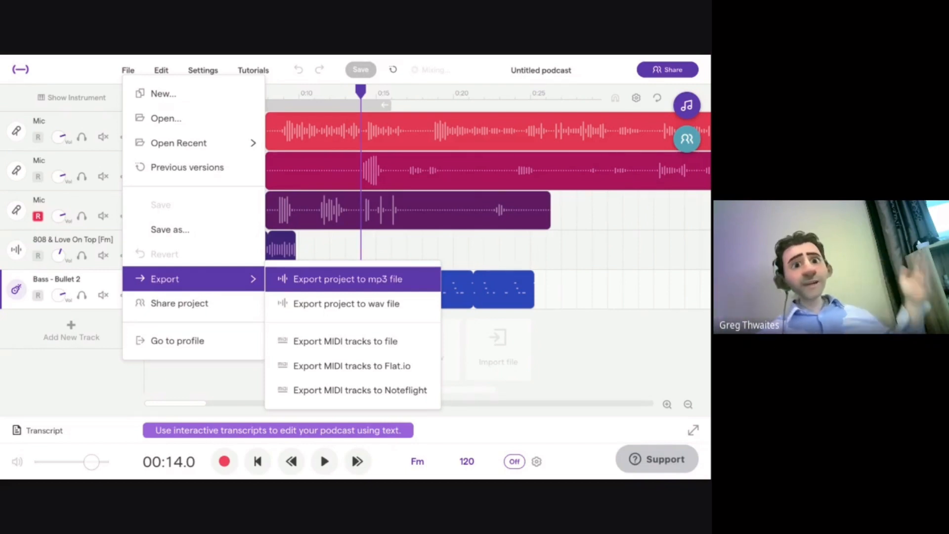
{"action": "left_click", "coordinate": [467, 234]}
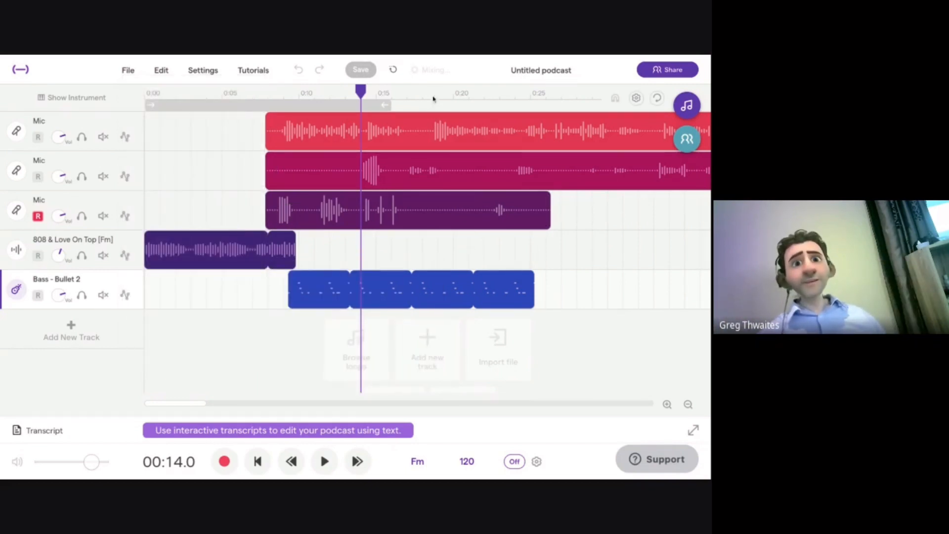